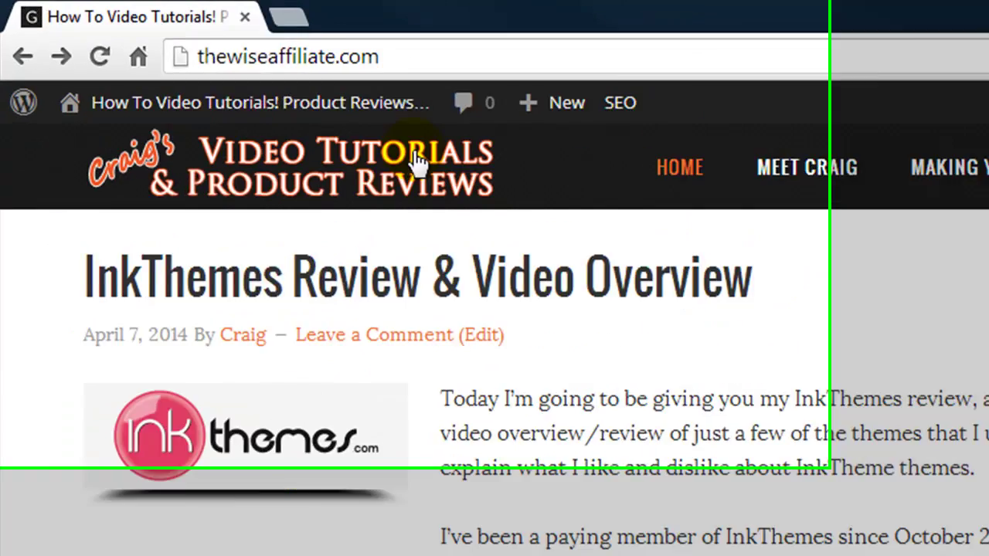
- Load the site's /wp-admin/ dashboard twice from the admin bar, ending on the 400 Bad Request cookie error
click(282, 114)
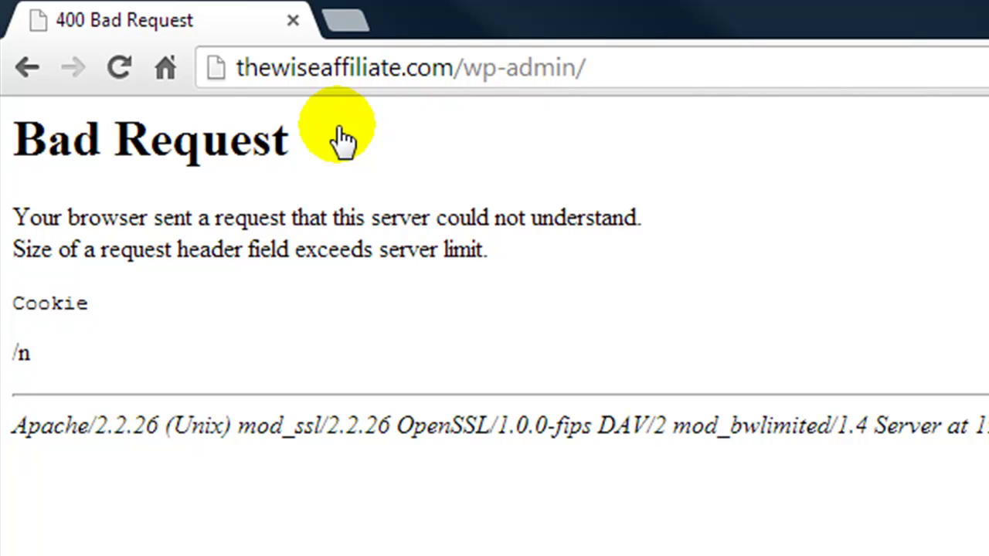
click(28, 66)
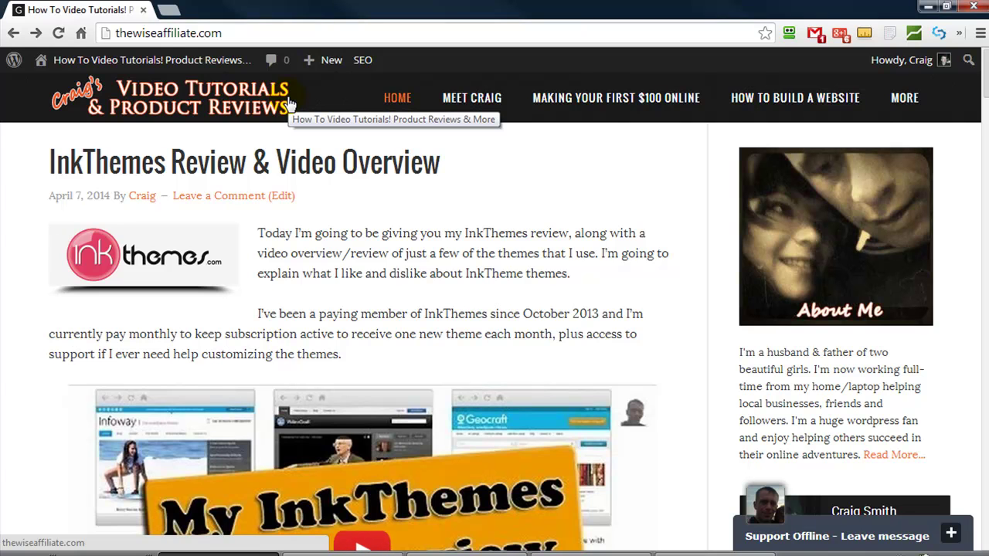
click(211, 59)
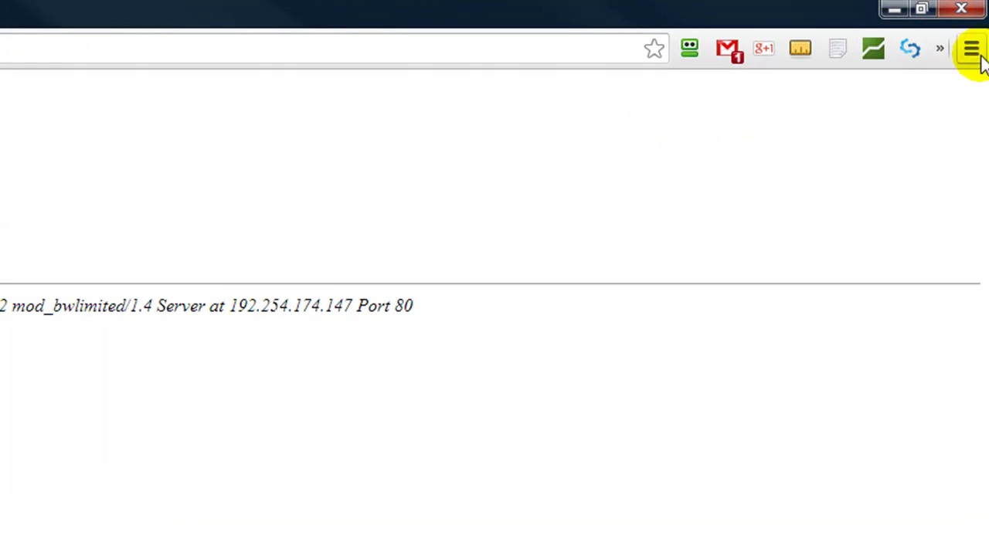
- Reach Chrome's Content settings via Settings, Show advanced settings, and the Privacy section
click(974, 51)
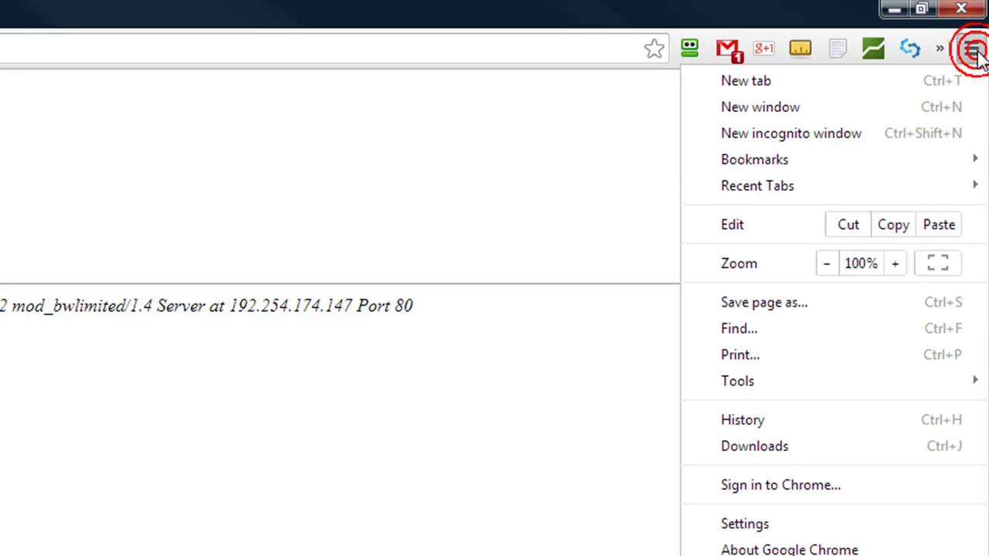
click(773, 532)
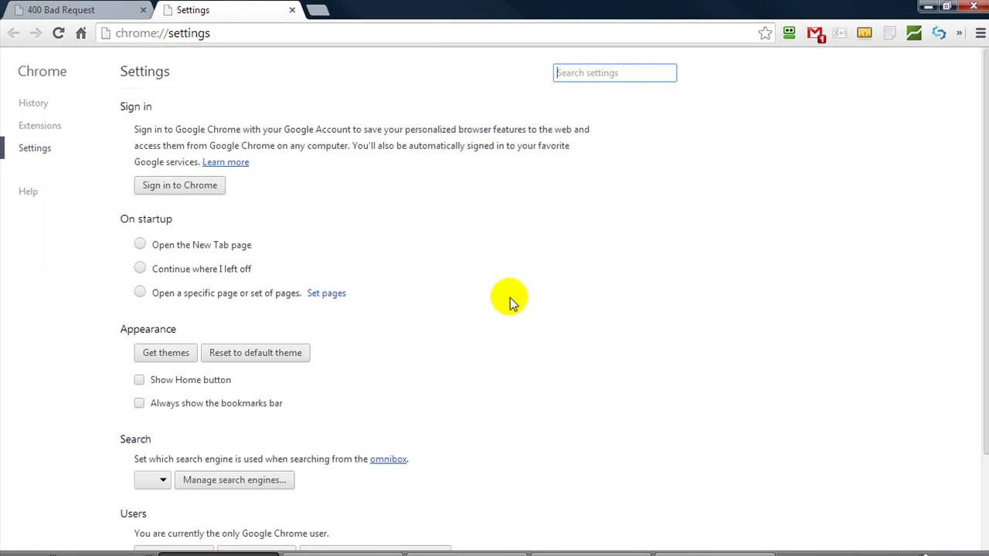
scroll(511, 298, down, 3)
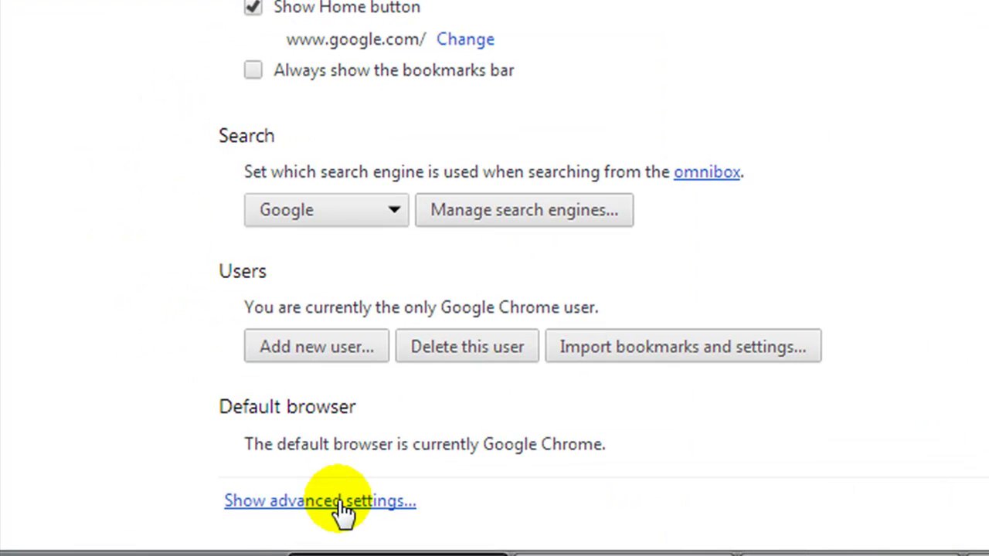
click(343, 502)
scroll(985, 232, down, 3)
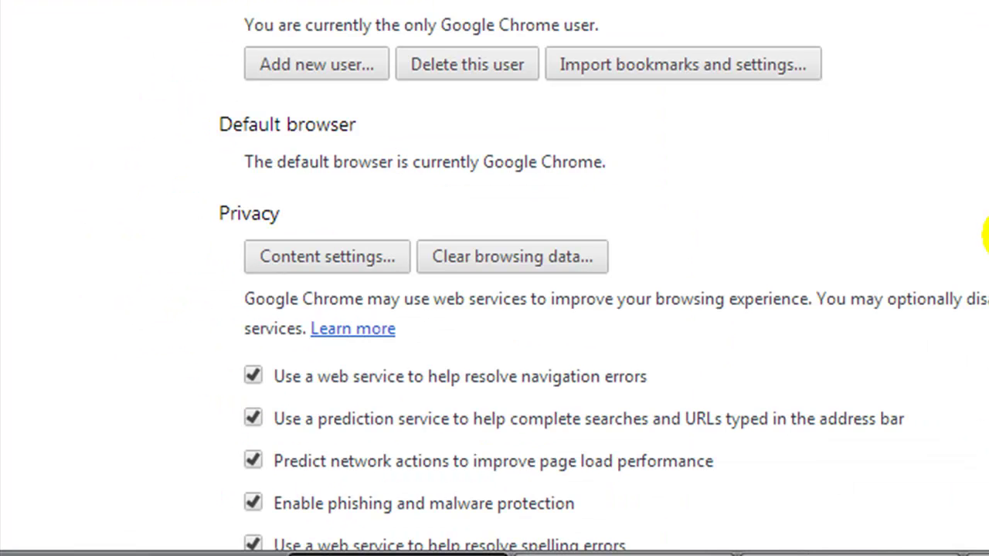
click(336, 256)
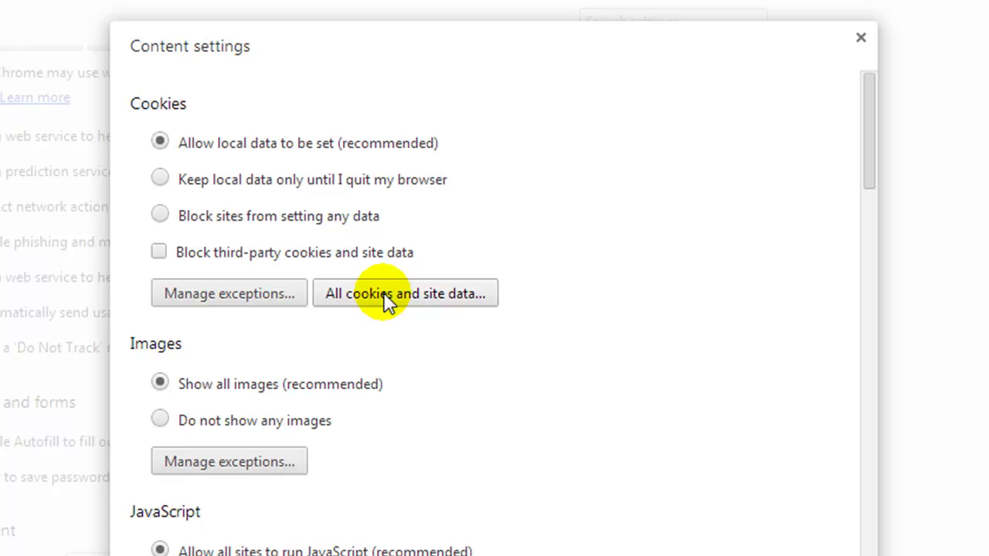
- Search all cookies and site data for thewiseaffiliate.com and remove every match
click(384, 294)
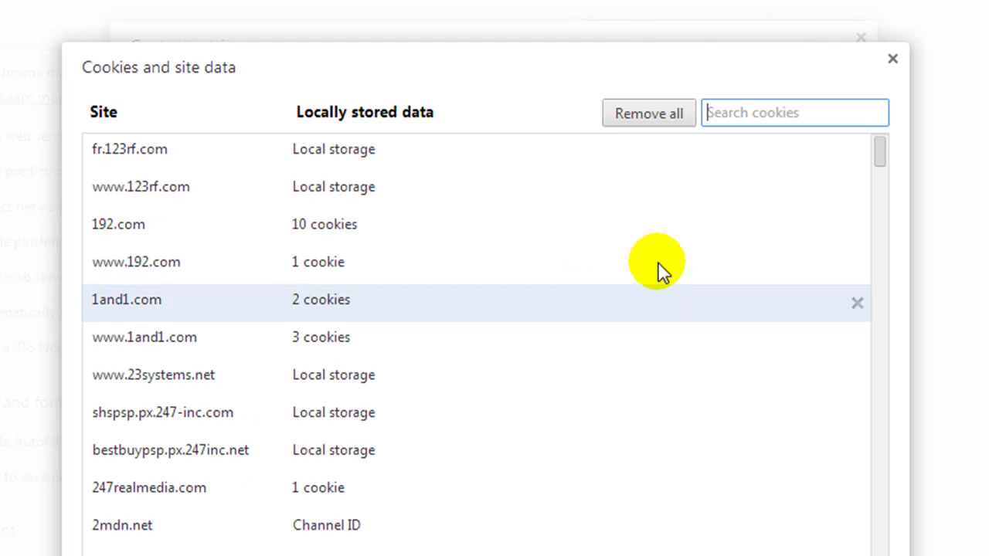
click(774, 113)
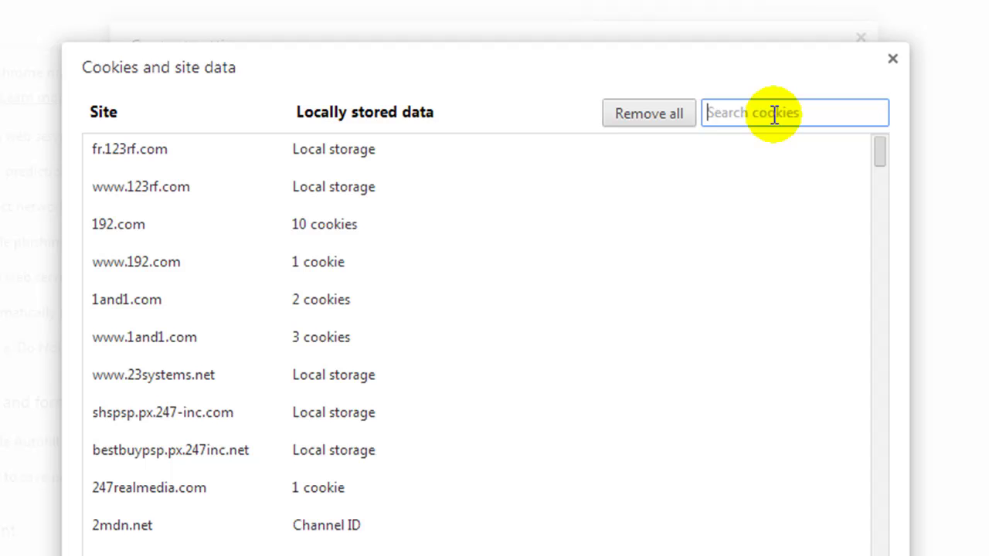
text(thewise)
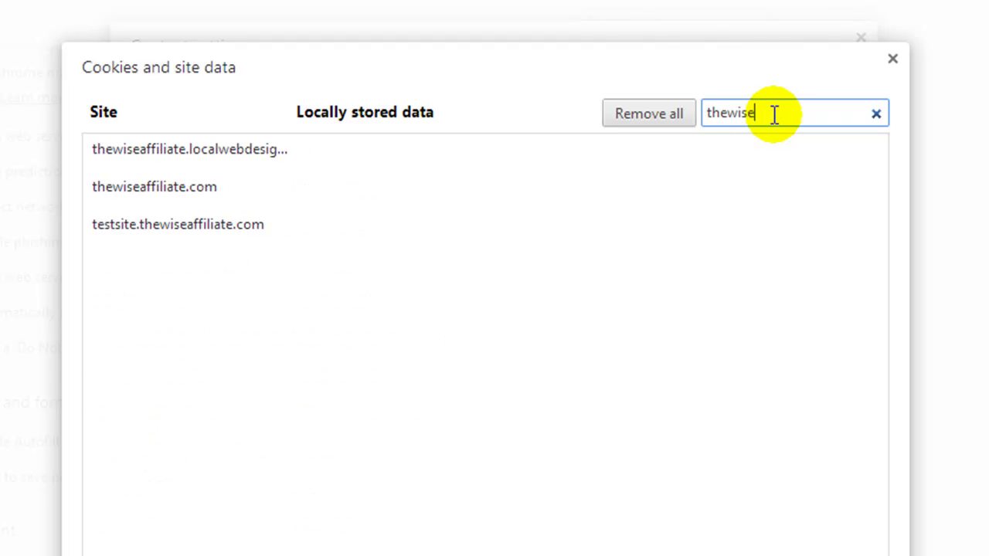
text(affiliate.com)
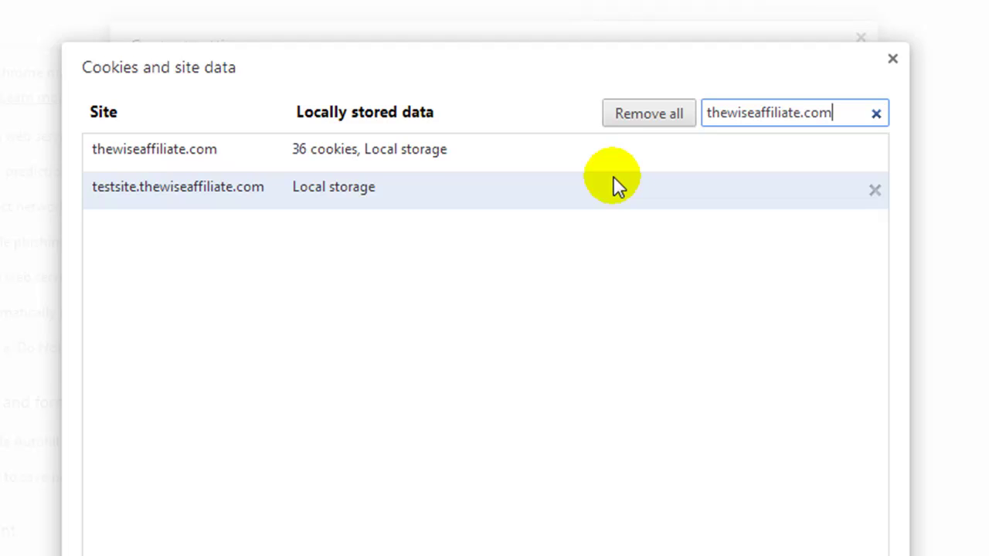
click(147, 152)
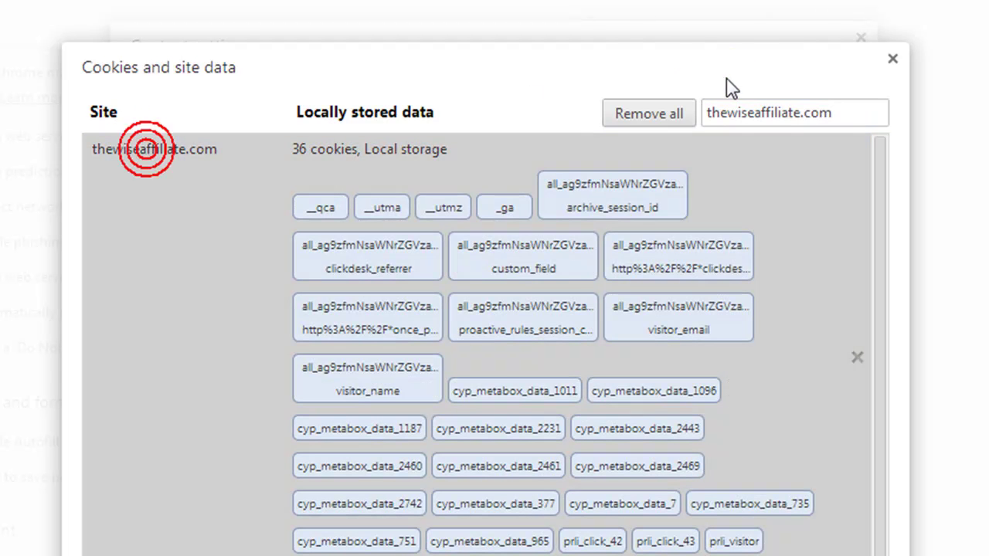
click(651, 112)
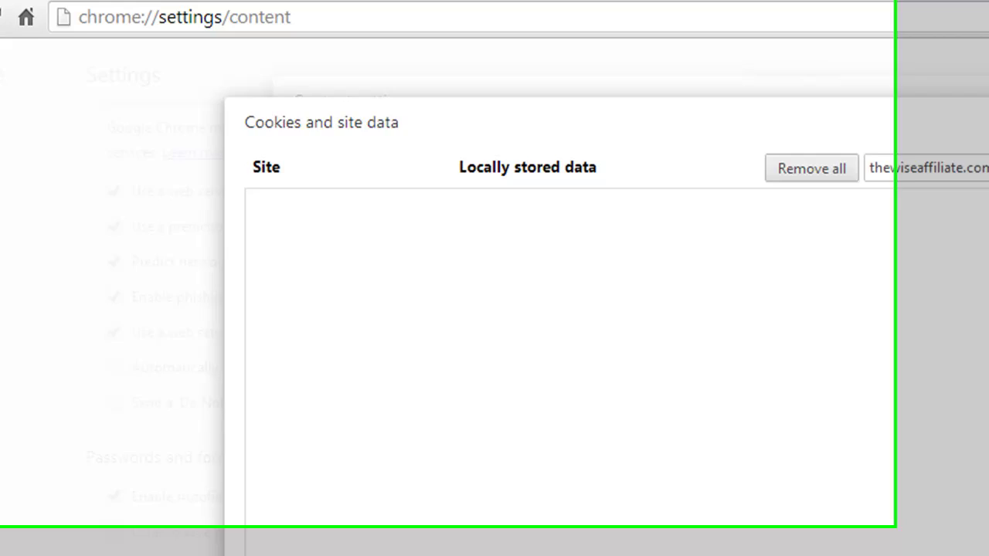
- Reload the 400 error tab so wp-admin now shows the WordPress login page
click(124, 17)
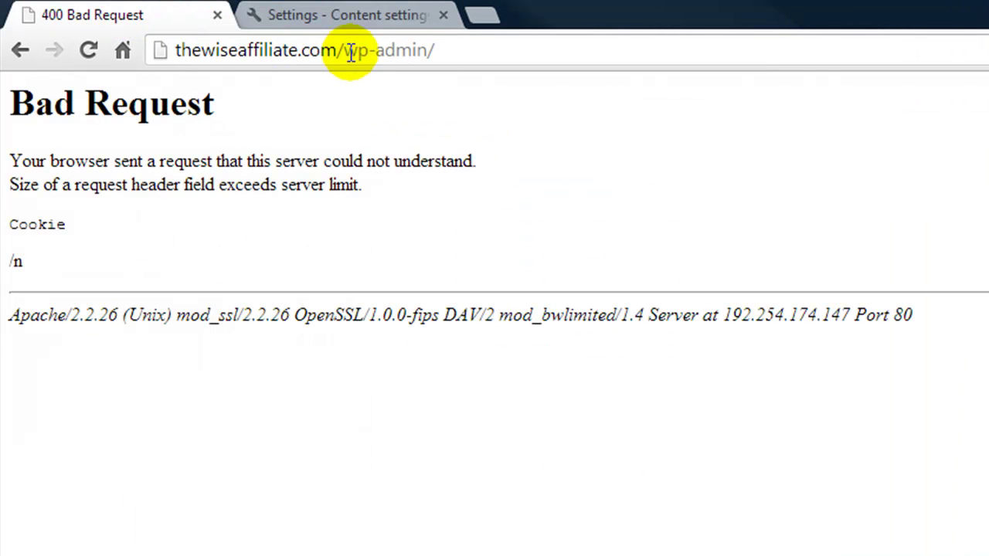
click(89, 51)
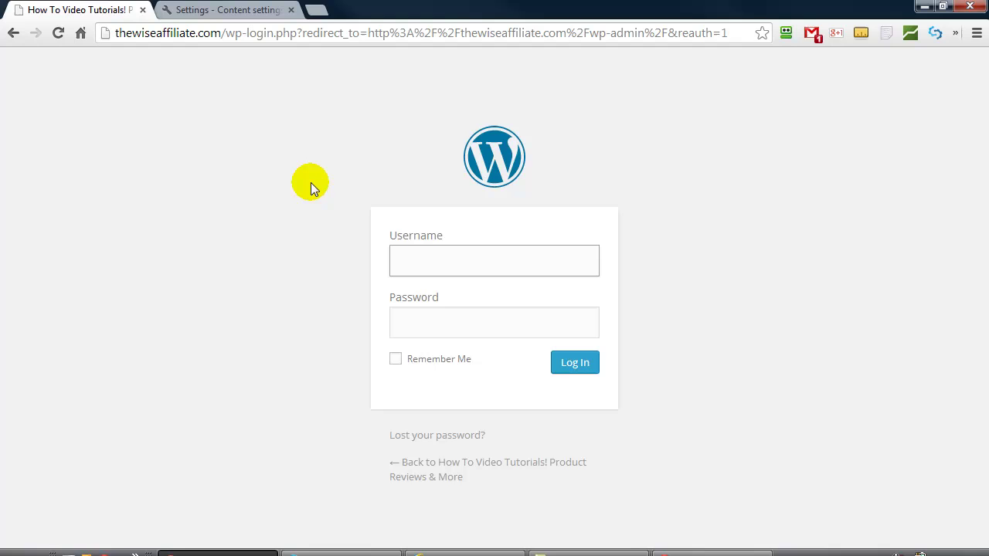
- Switch to Firefox and open its Options window from the main menu
click(341, 553)
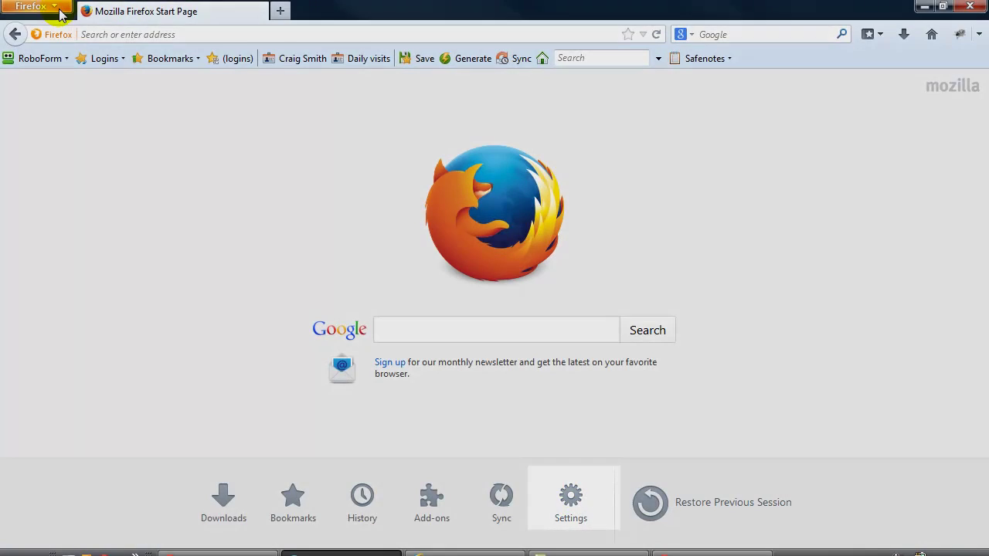
click(59, 11)
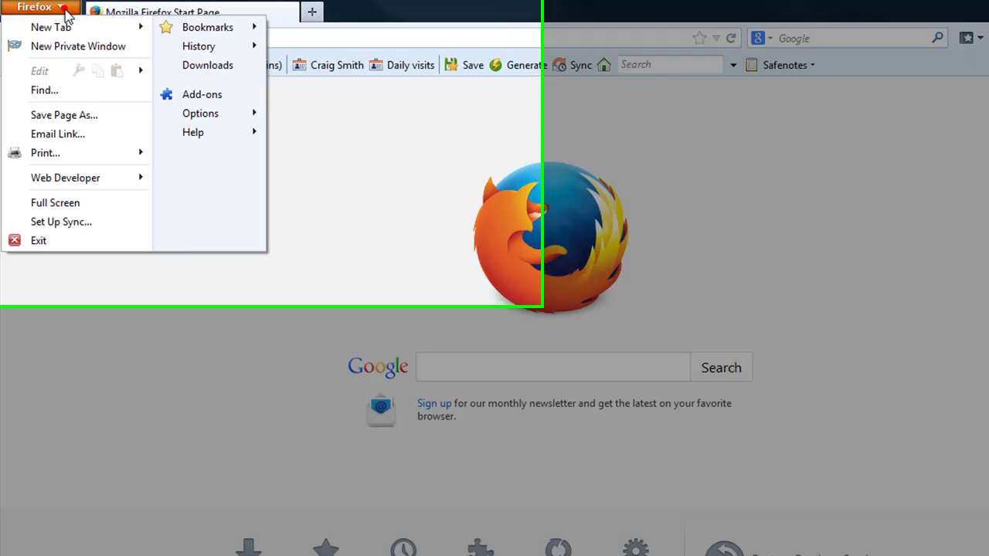
mouse_move(204, 116)
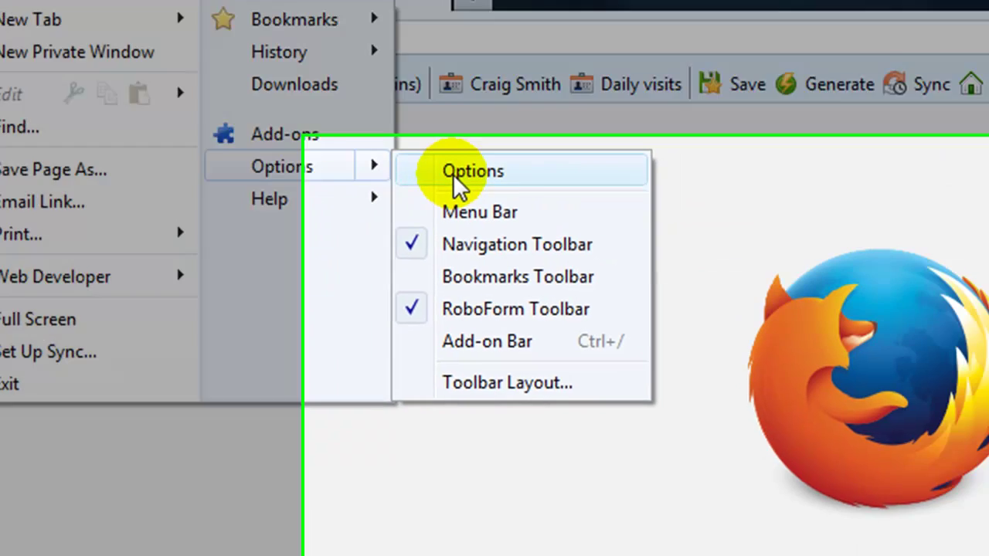
click(504, 221)
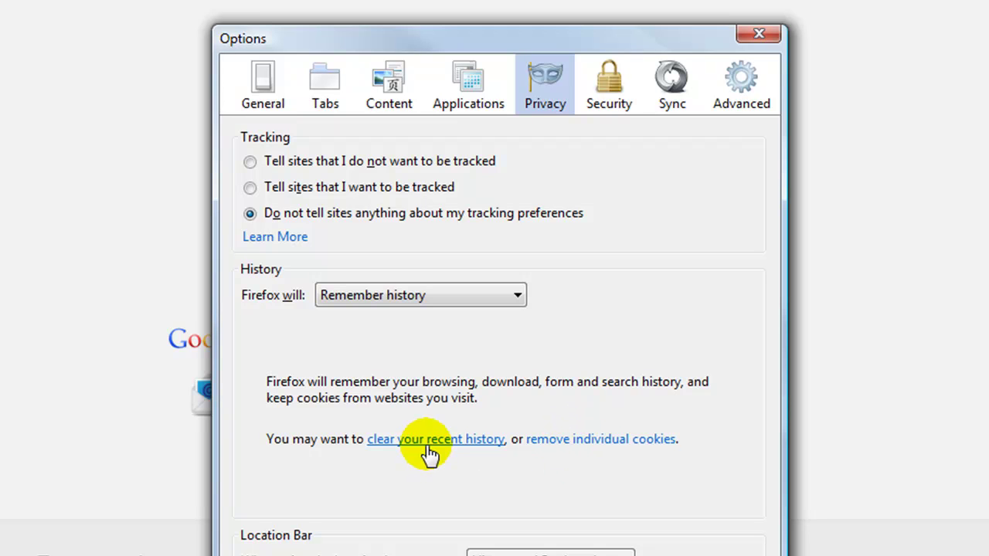
- Remove all stored cookies matching 'the' (thewiseaffiliate.com), then close the cookie list and Options
click(535, 446)
click(298, 108)
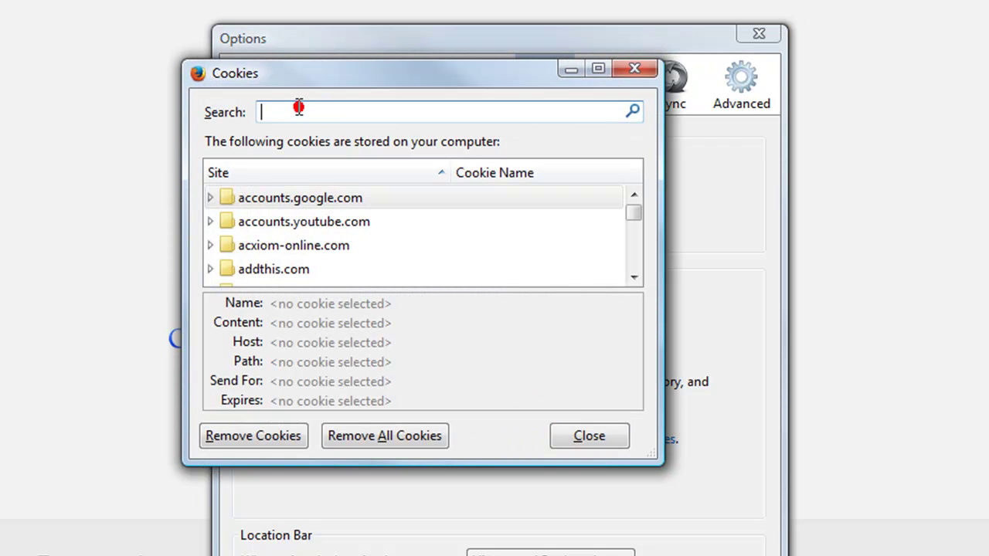
text(the)
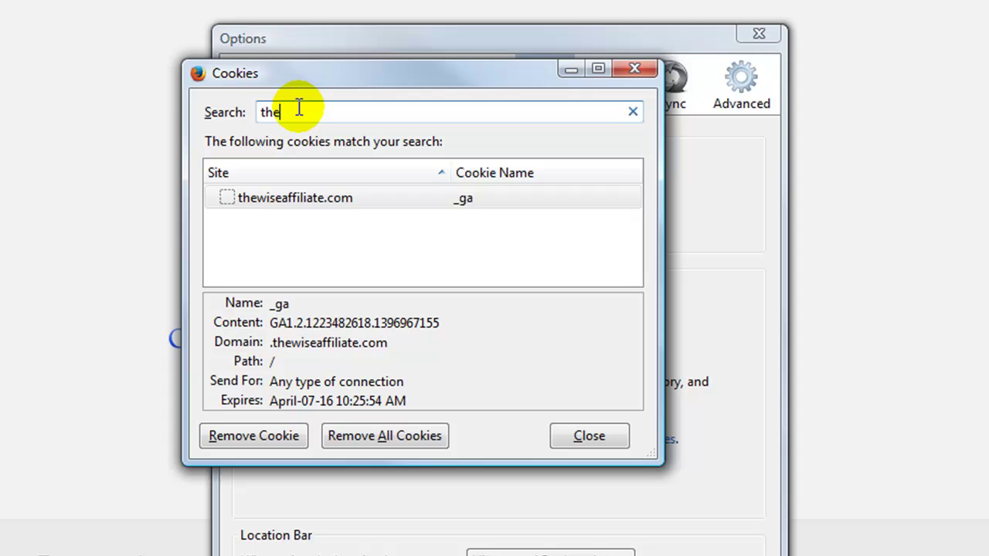
click(252, 197)
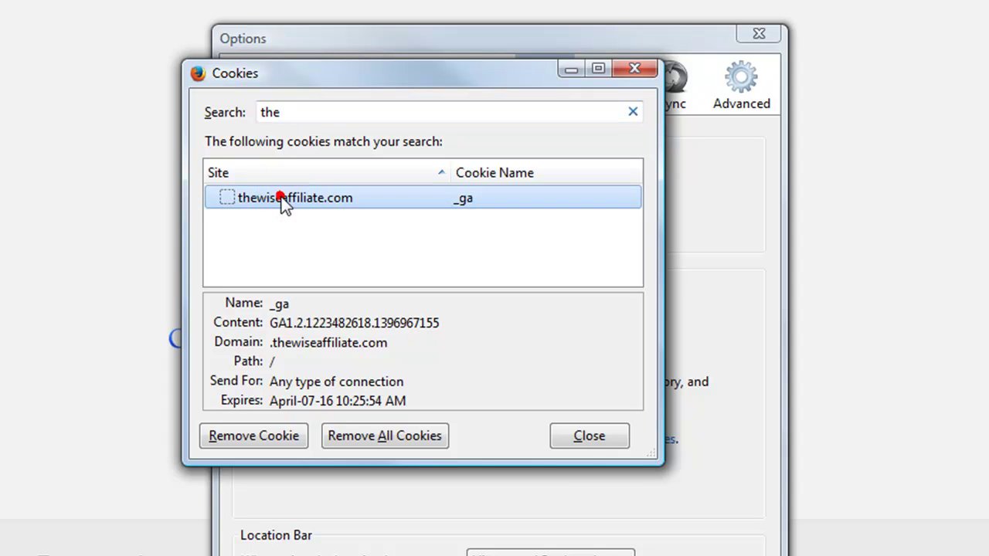
click(352, 439)
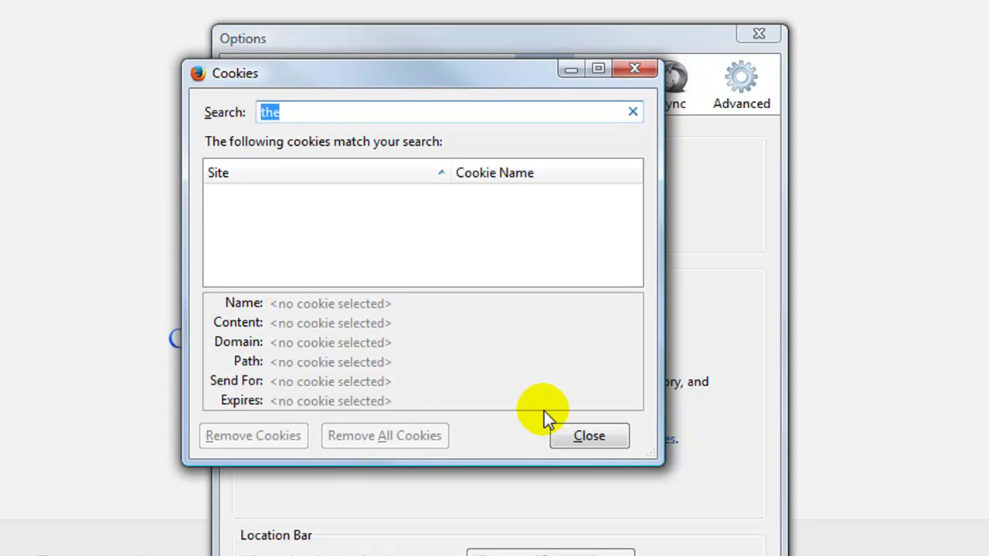
click(596, 438)
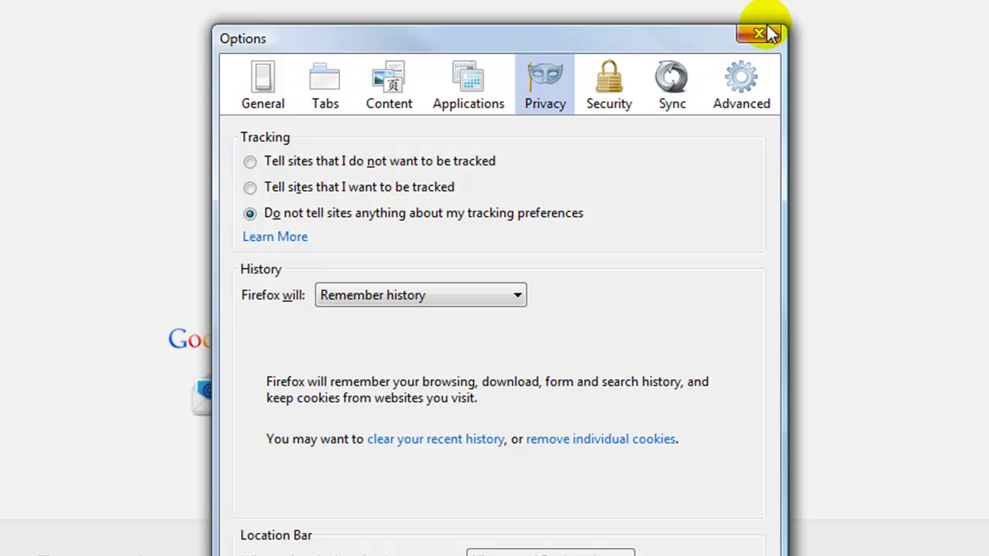
click(768, 31)
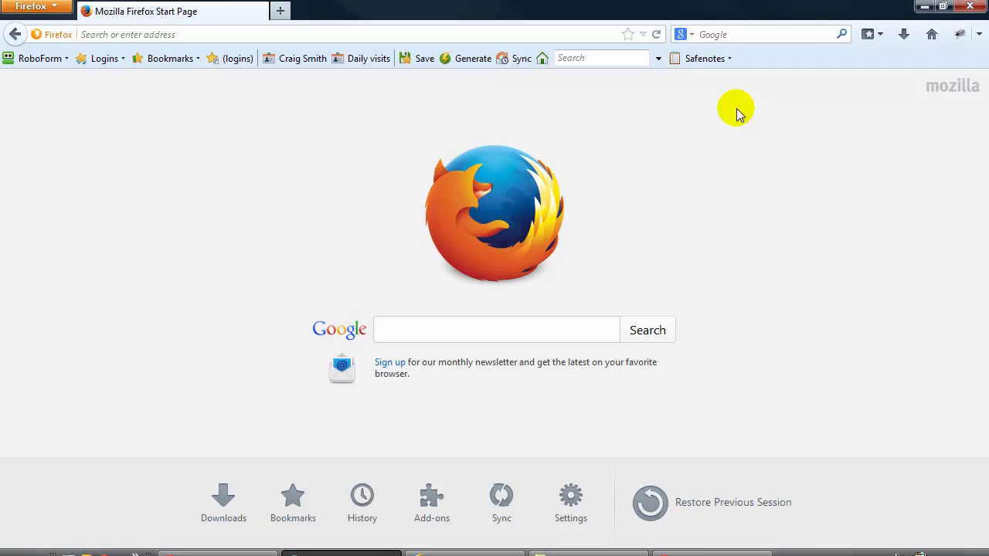
- Switch from Firefox to the Internet Explorer window showing Google Canada
click(431, 499)
click(245, 192)
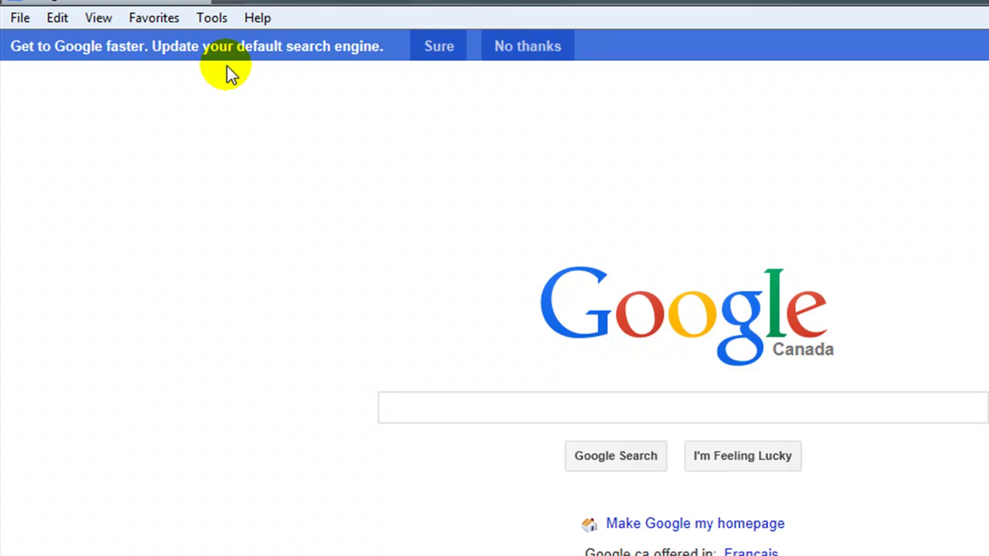
- In Internet Options, preview Delete browsing history, cancel it, then open Browsing history Settings
click(210, 19)
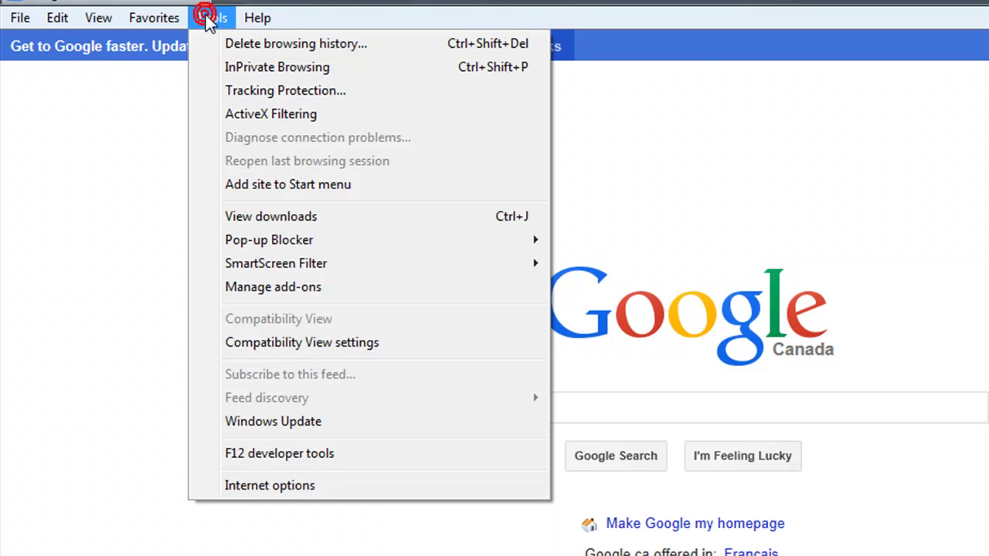
click(323, 482)
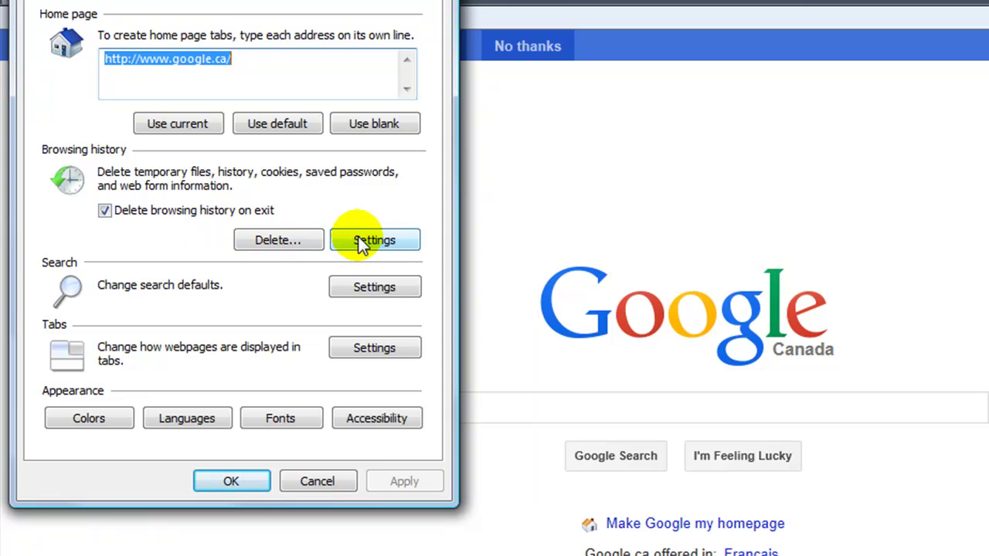
click(272, 242)
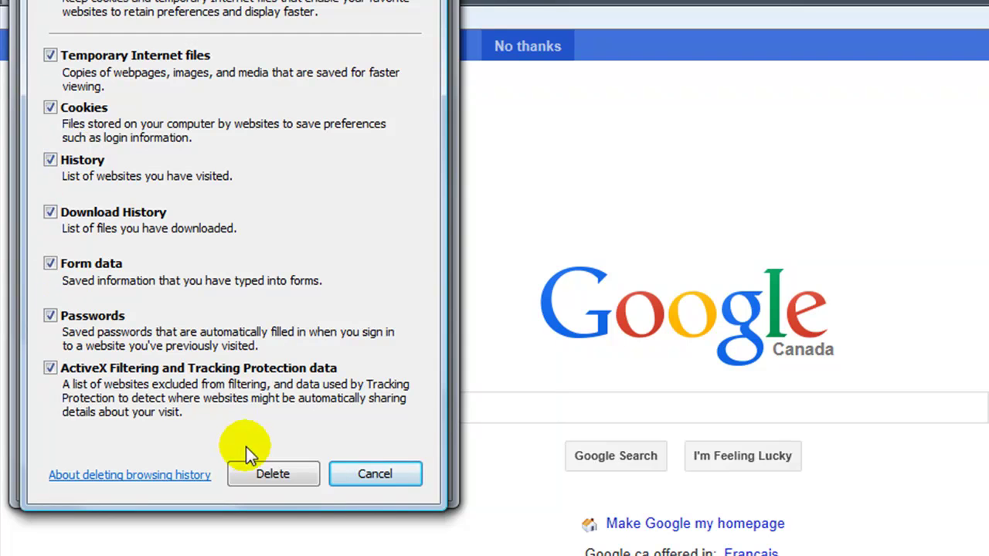
click(354, 472)
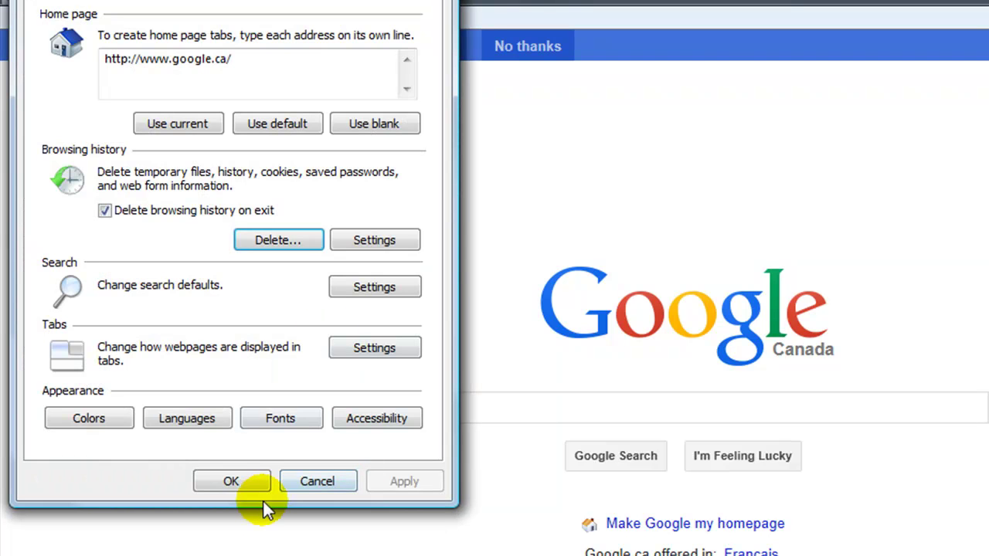
click(370, 241)
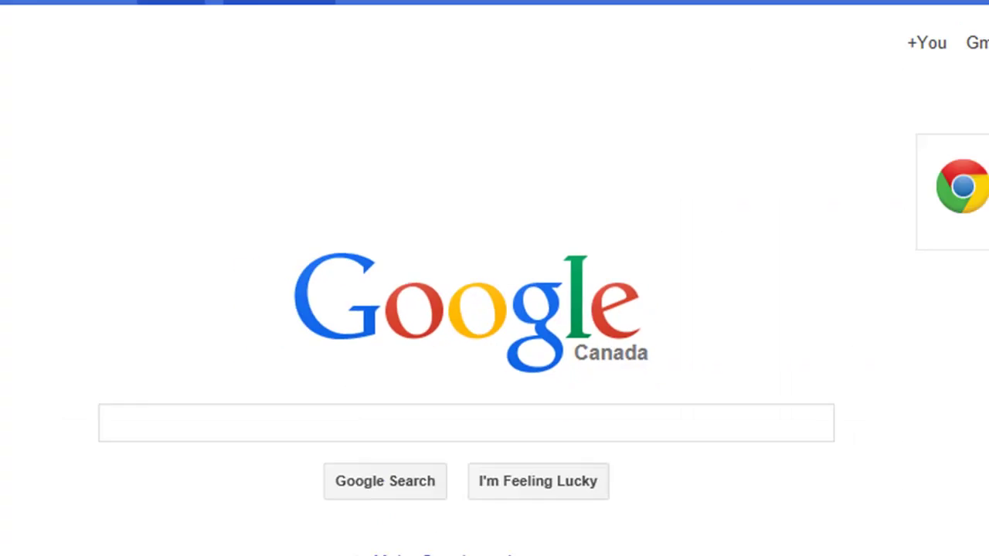
- Minimize the other browsers, return to Chrome's login page, and follow the 'Back to How To Video Tutorials' link
click(923, 6)
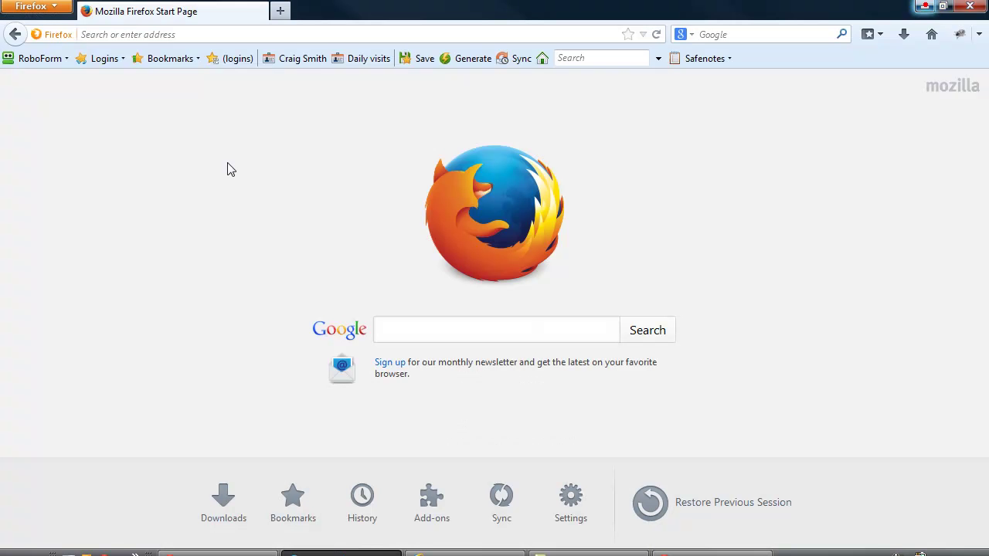
click(926, 6)
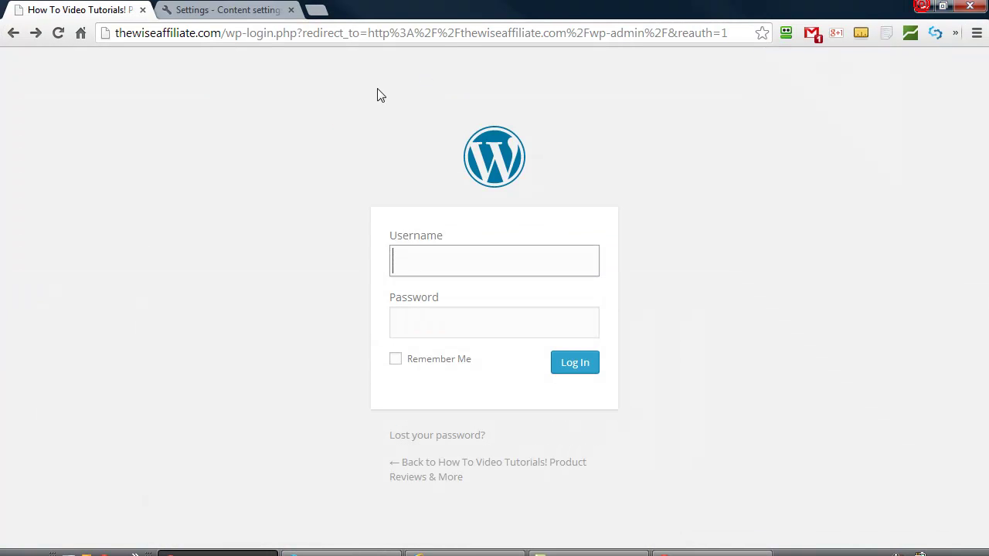
click(425, 463)
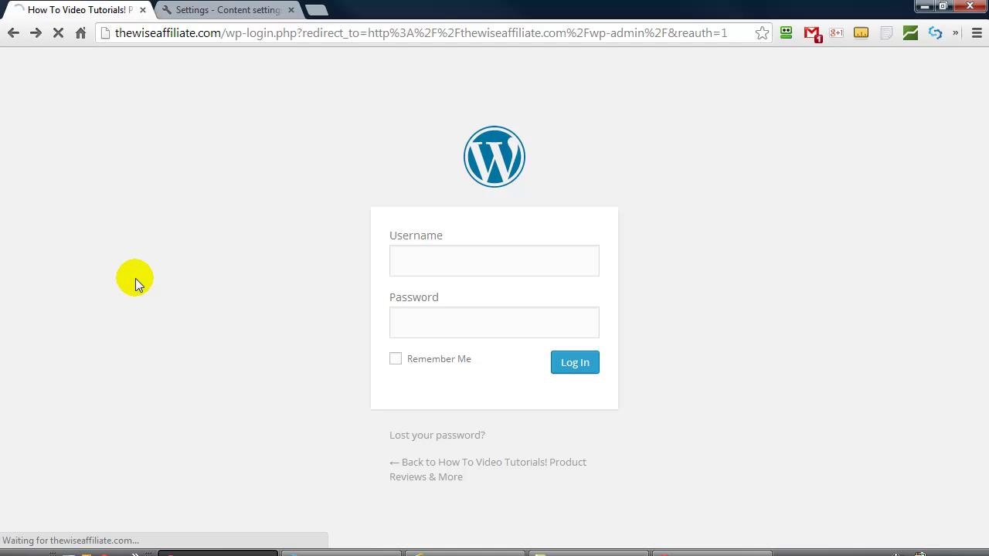